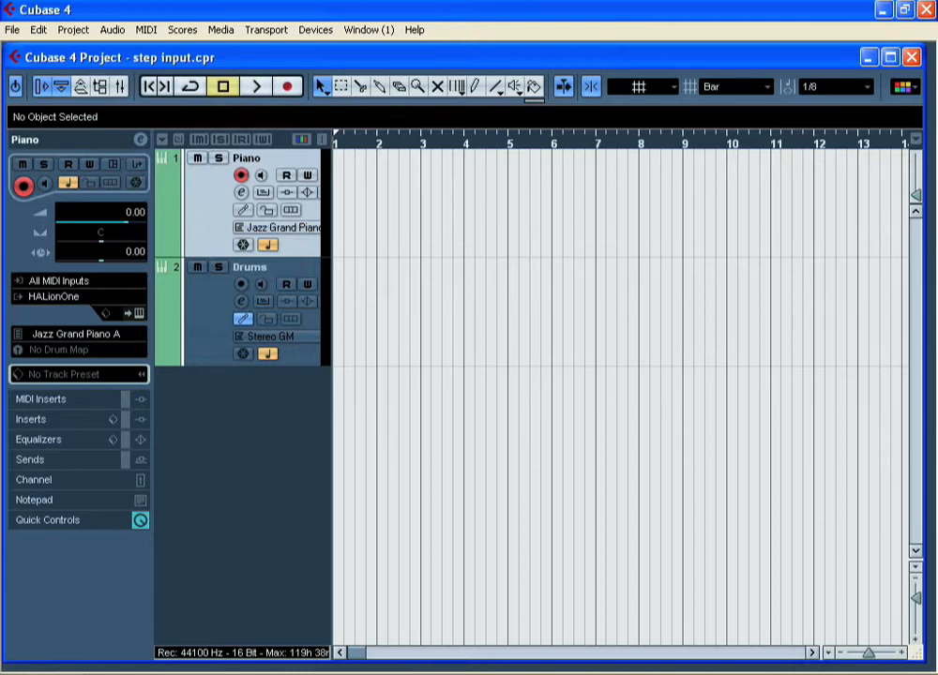
- Draw eight-bar parts from bar 1 to bar 9 on both the Piano and Drums tracks
click(475, 86)
drag(337, 212, 672, 226)
drag(339, 310, 683, 320)
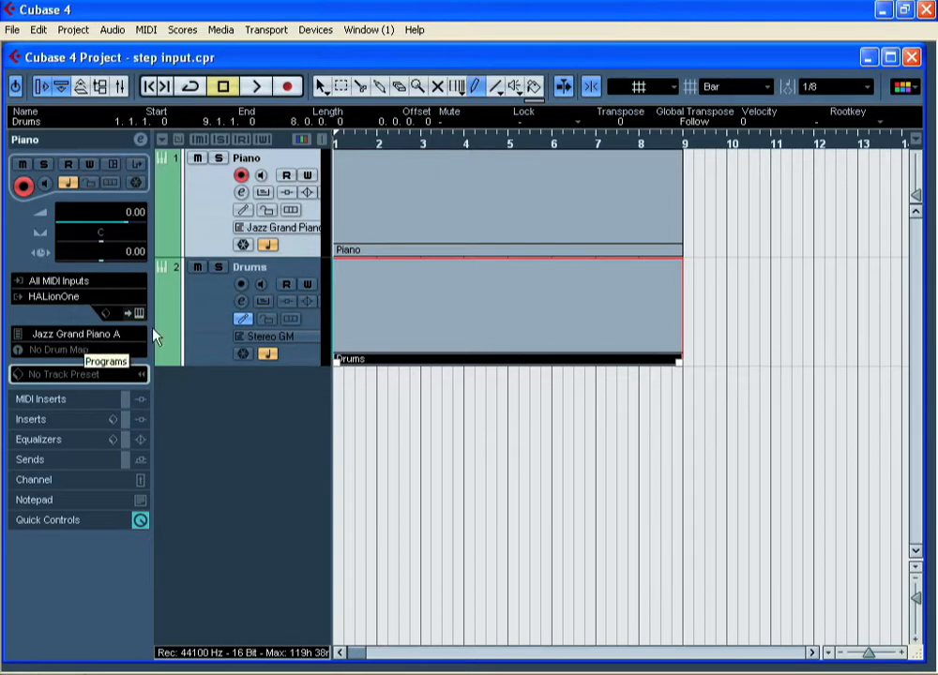
- Open the Piano part in the Key Editor and return the position cursor to the start
click(210, 333)
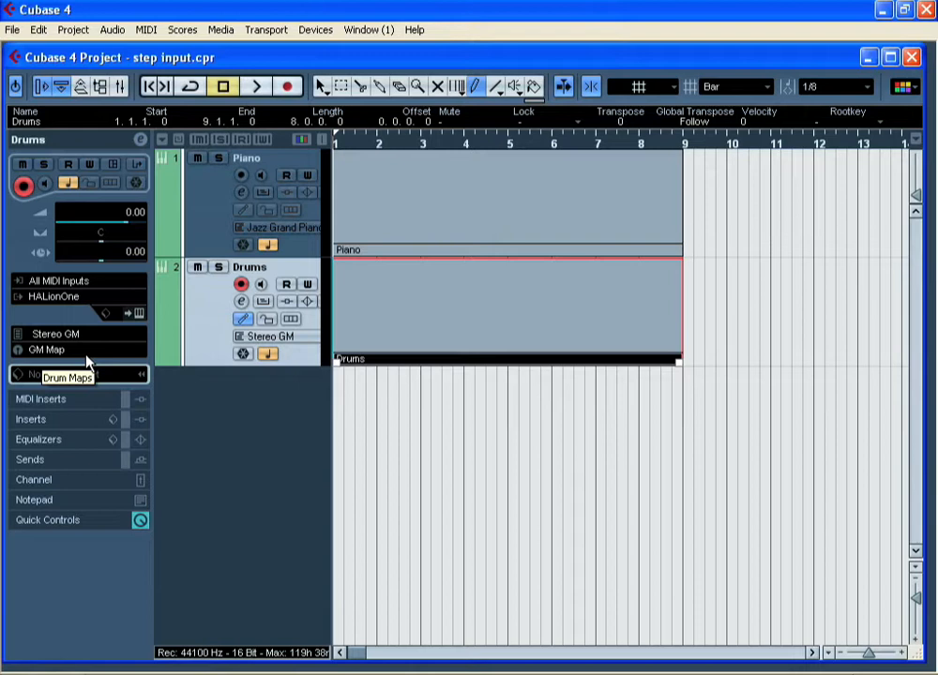
click(208, 225)
click(377, 196)
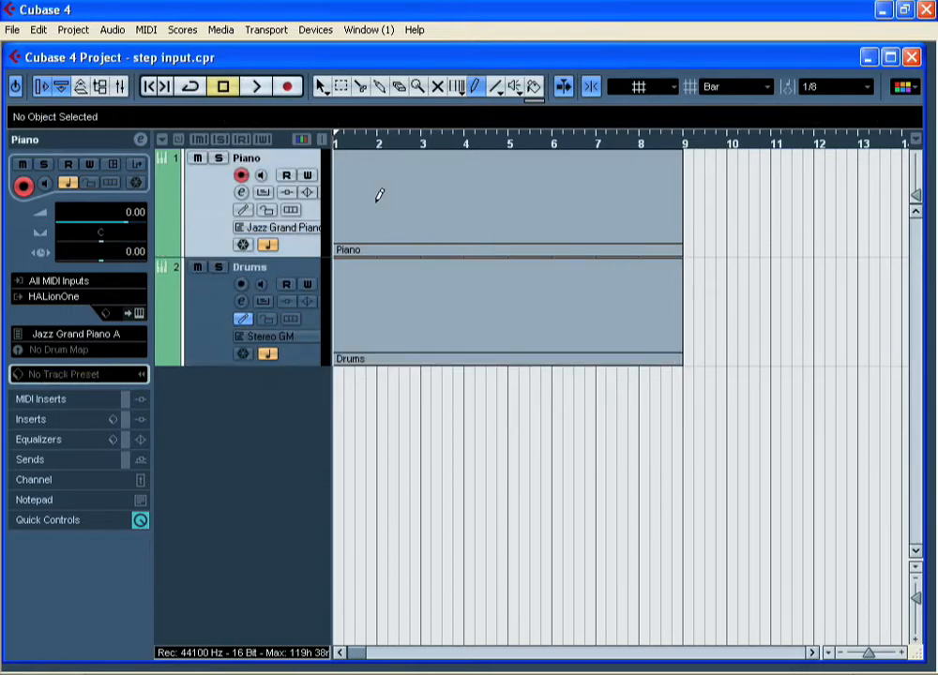
click(322, 88)
click(375, 169)
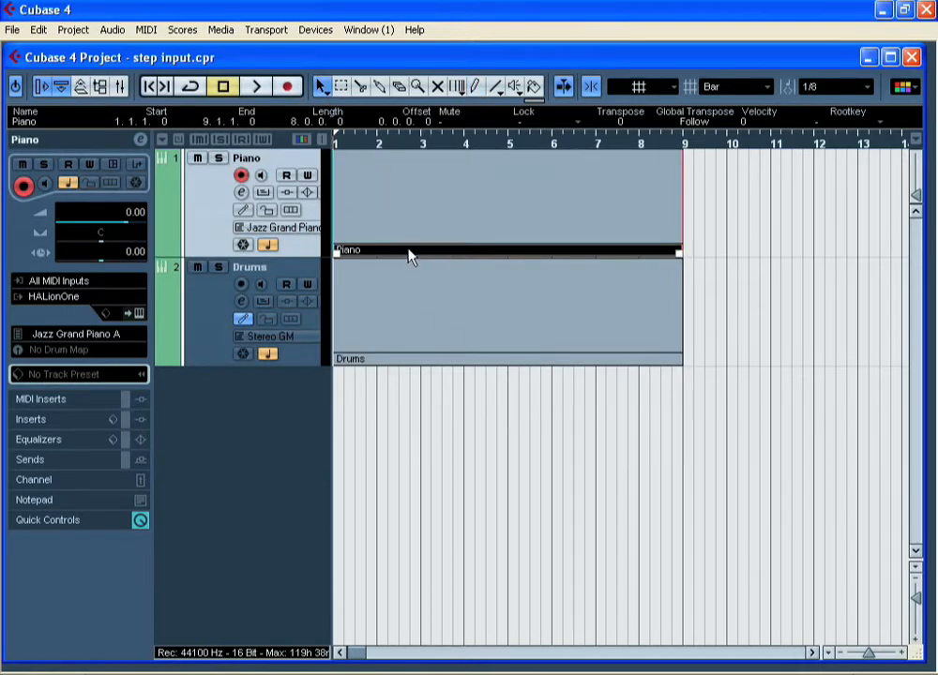
double_click(409, 189)
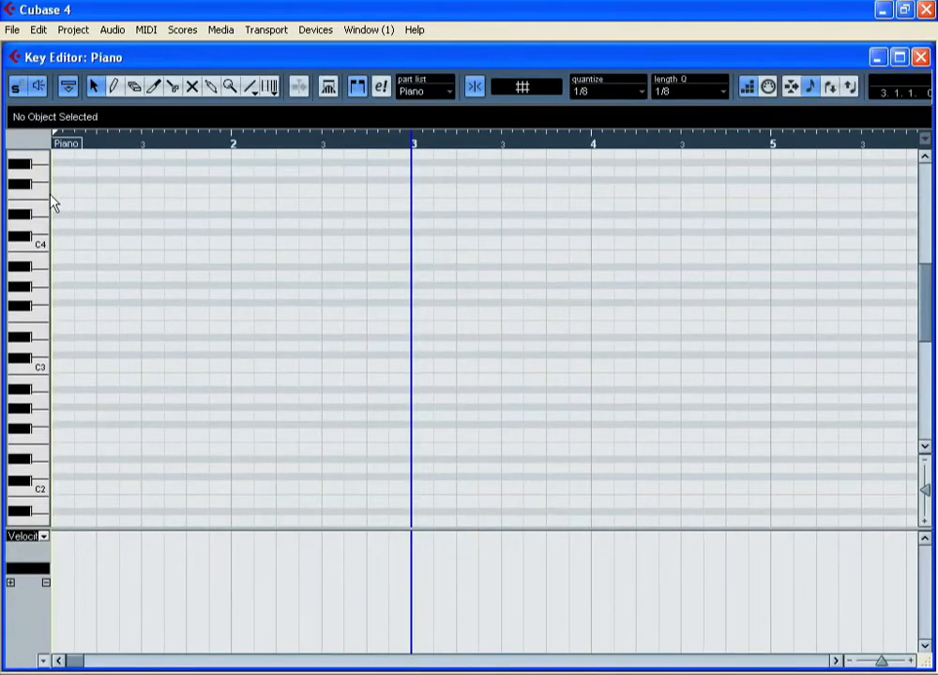
key(Home)
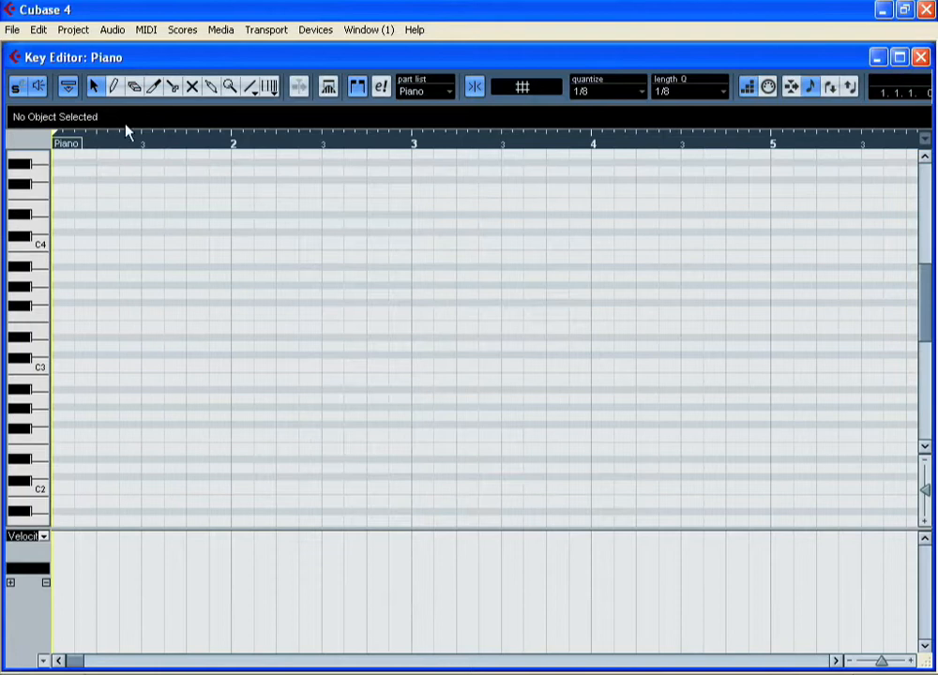
- Draw a rising run of eighth notes from C3 to F4 across bars 1 and 2 of the Piano part
click(747, 89)
click(114, 86)
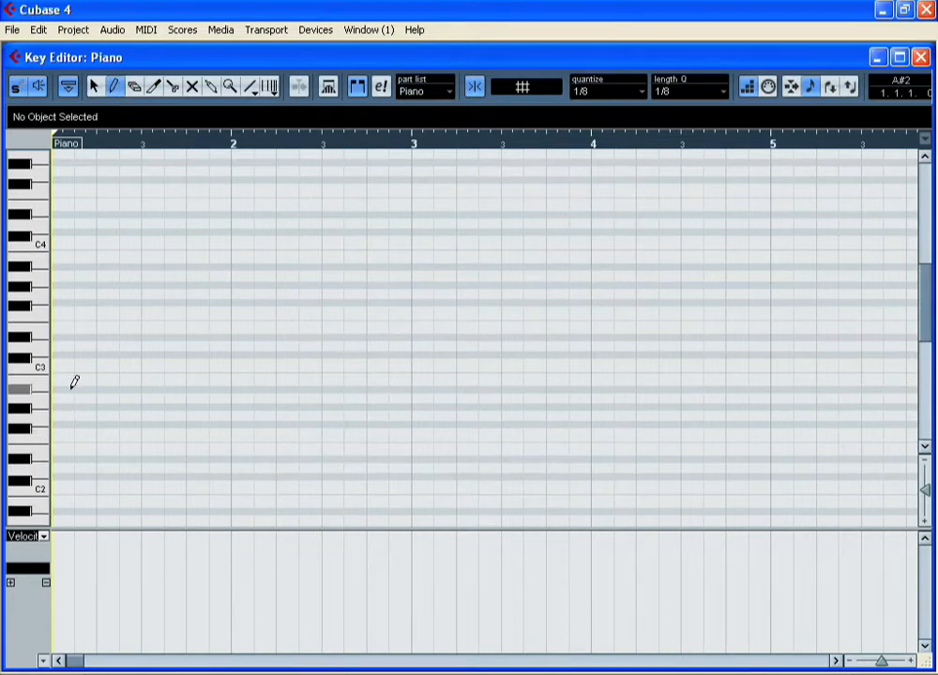
click(59, 362)
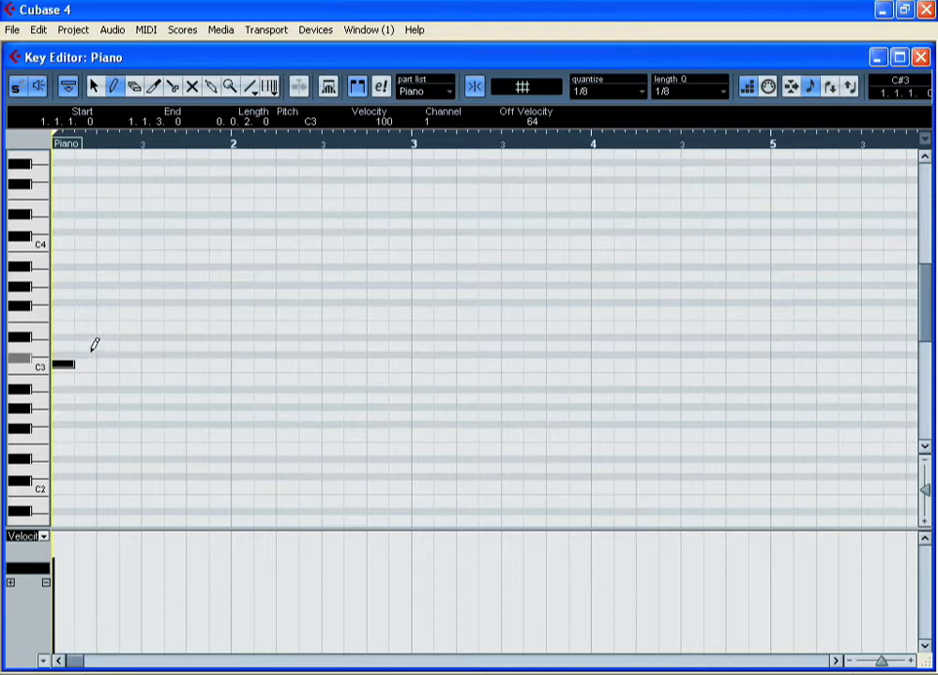
click(79, 355)
click(101, 346)
click(123, 337)
click(146, 328)
click(171, 328)
click(176, 311)
click(193, 311)
click(202, 294)
click(216, 285)
click(237, 277)
click(238, 268)
click(260, 259)
click(281, 259)
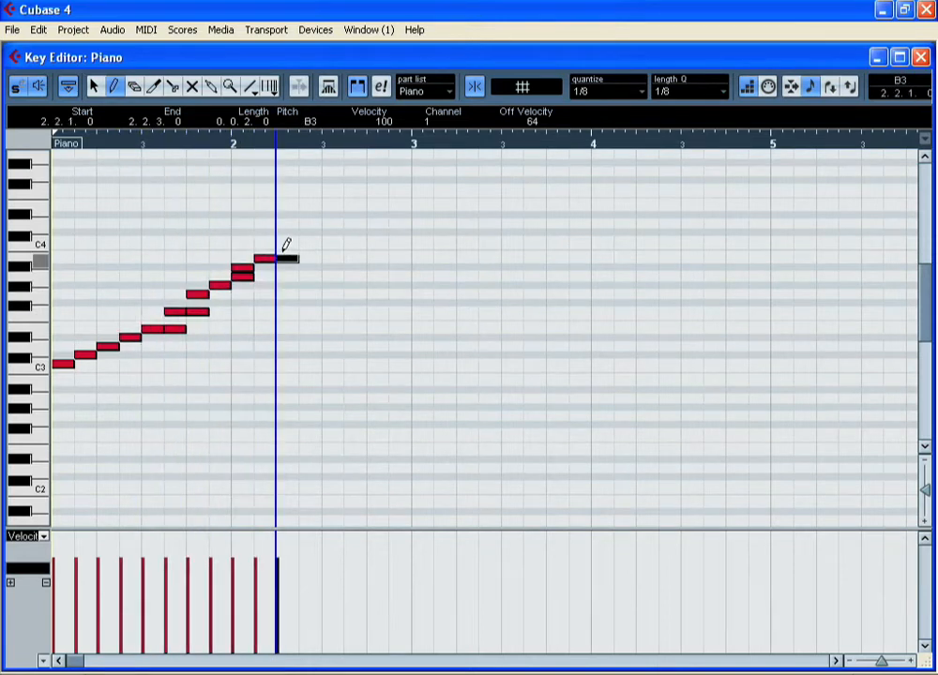
click(285, 242)
click(306, 234)
click(310, 223)
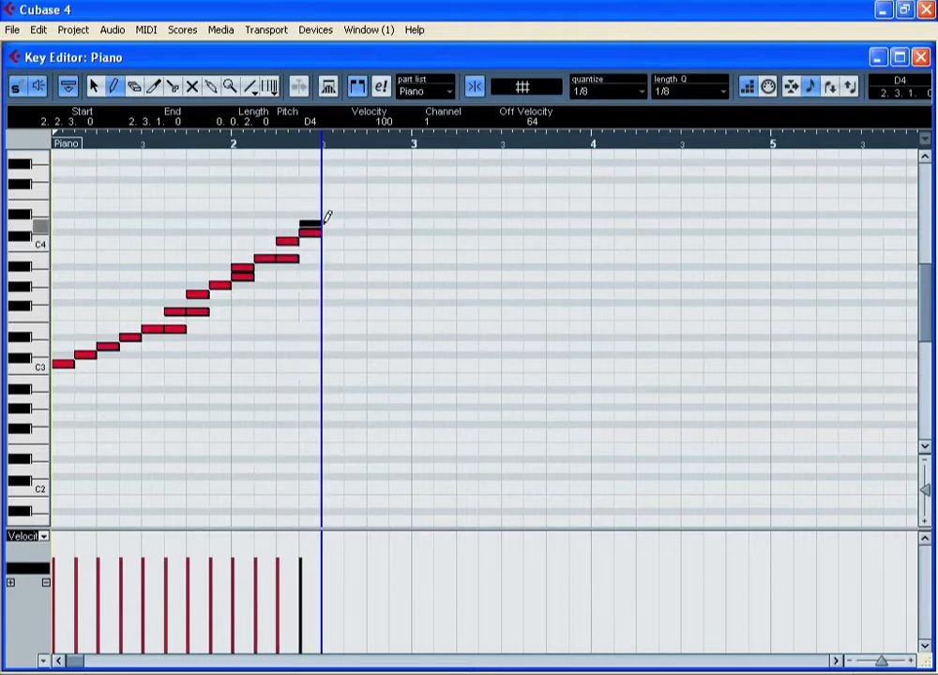
click(330, 223)
click(352, 223)
click(373, 206)
click(394, 188)
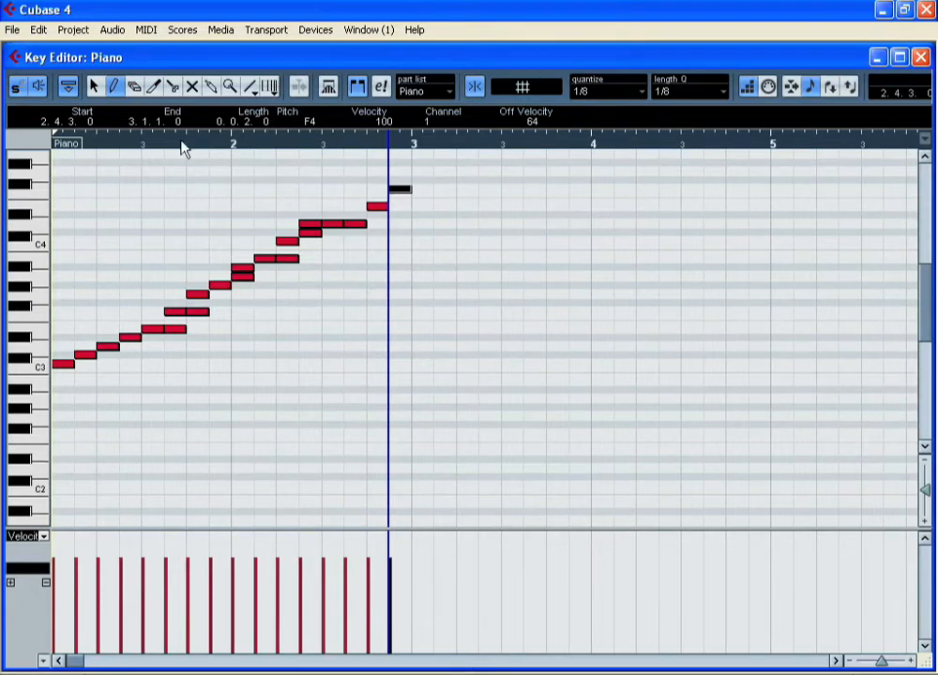
- Turn off step input and draw seven longer notes of varying pitch between G2 and C4 across bars 1 to 4
click(96, 89)
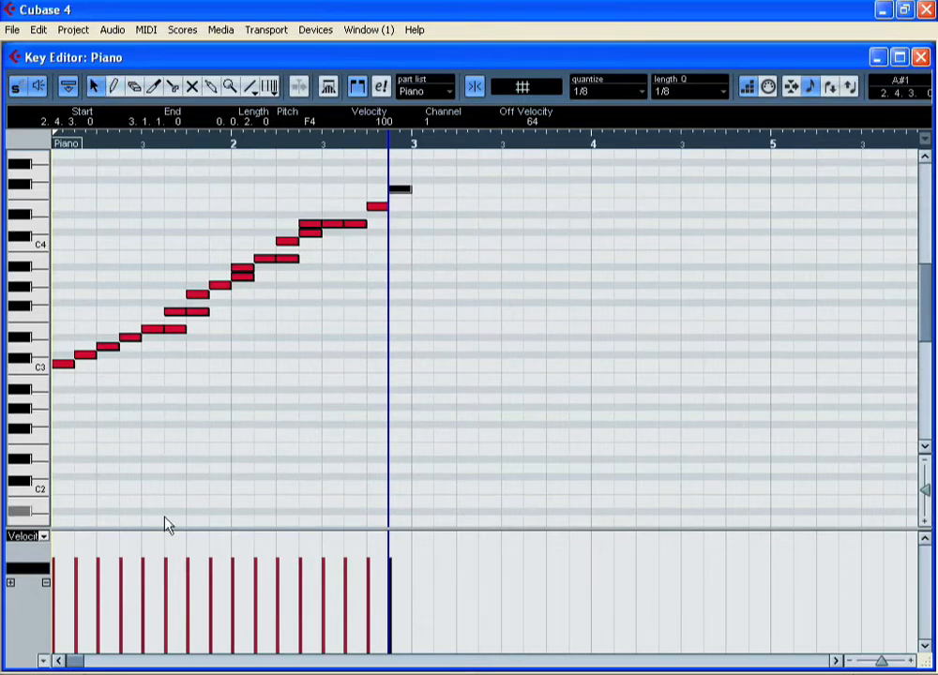
click(749, 87)
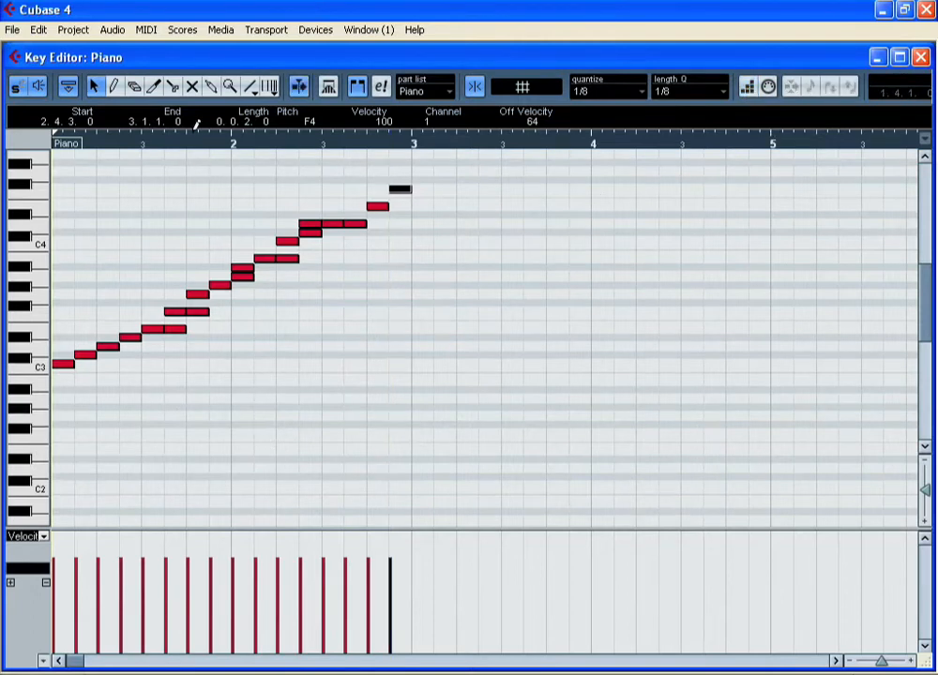
click(113, 86)
drag(57, 398, 161, 398)
drag(211, 364, 387, 364)
drag(328, 390, 500, 385)
drag(413, 311, 546, 312)
drag(480, 241, 635, 241)
drag(571, 303, 703, 303)
drag(623, 413, 699, 413)
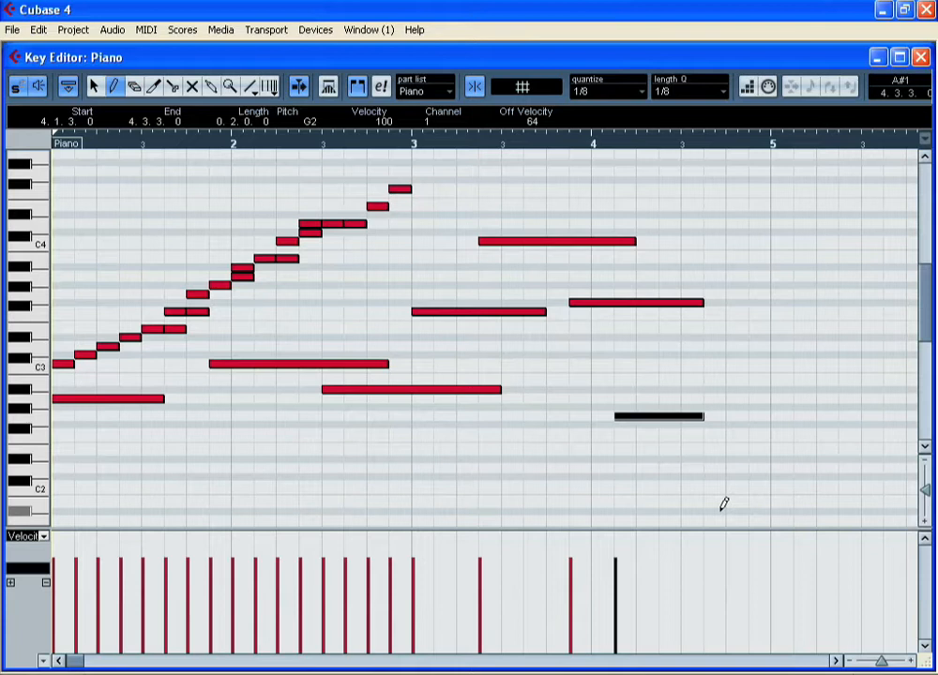
- Delete all notes from the Piano part and turn step input back on
key(ctrl+a)
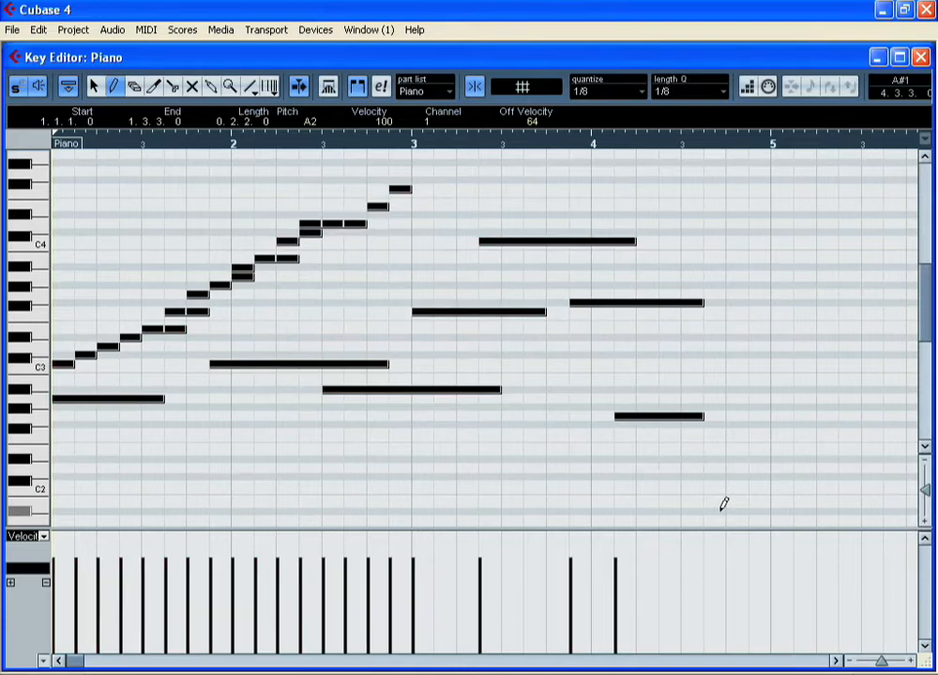
key(Delete)
click(747, 87)
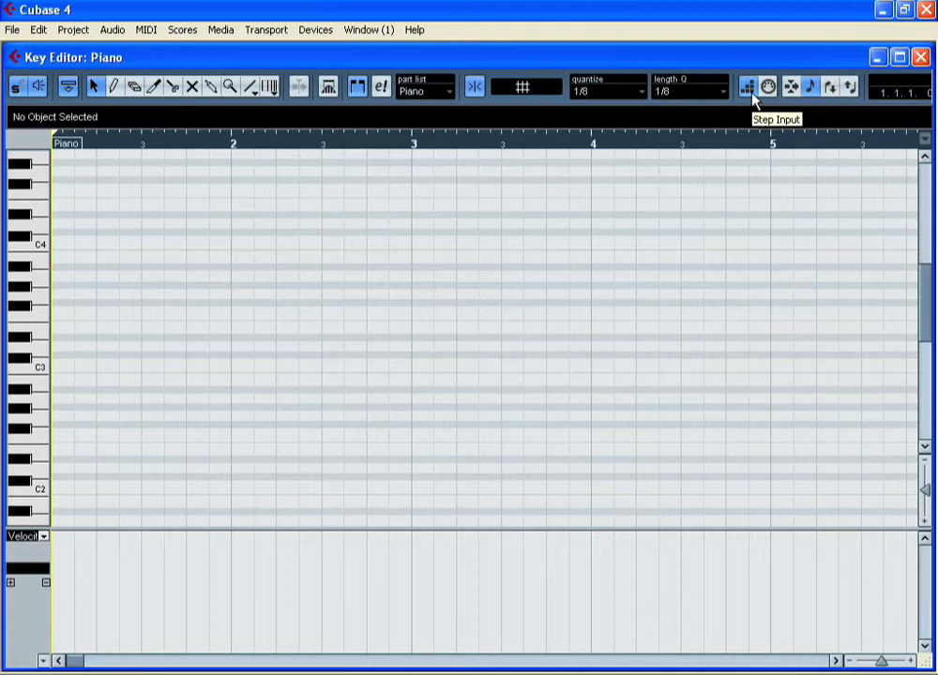
click(813, 91)
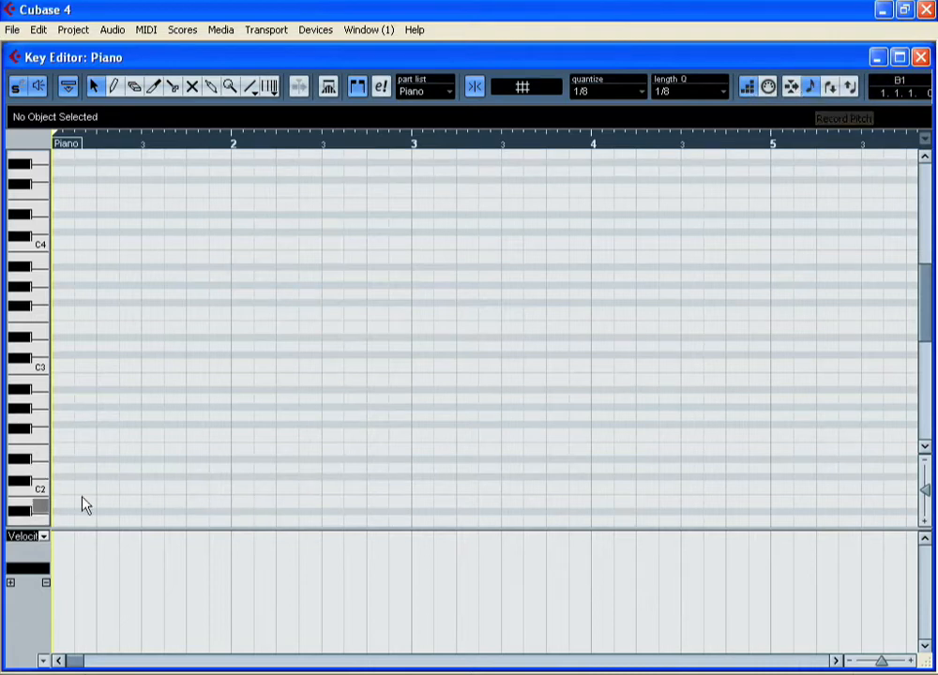
- Set both the quantize and the length quantize values to 1/4 for step input
click(627, 94)
click(629, 142)
click(694, 96)
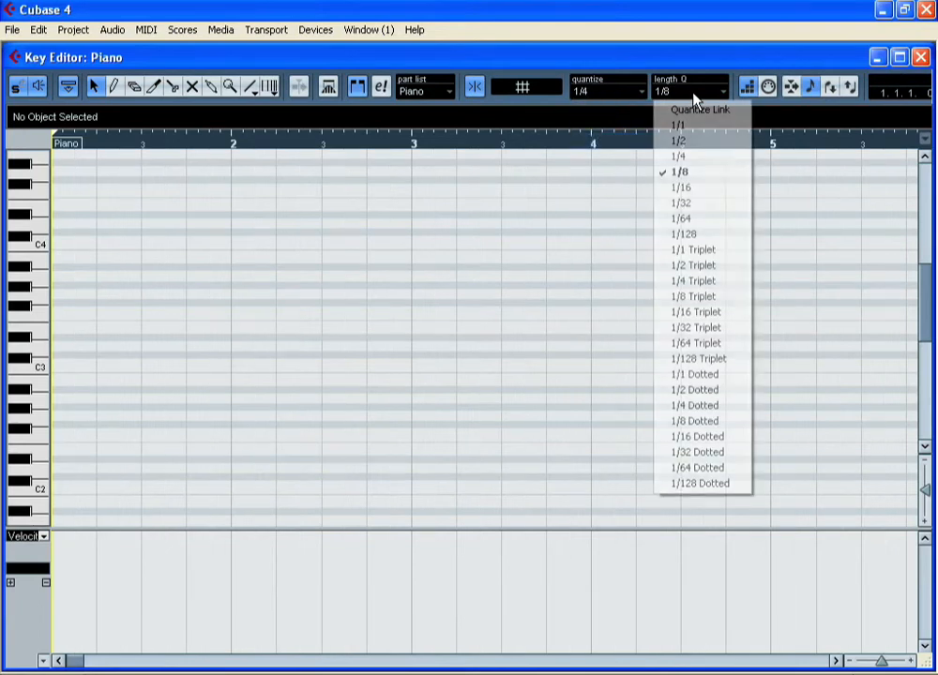
click(696, 157)
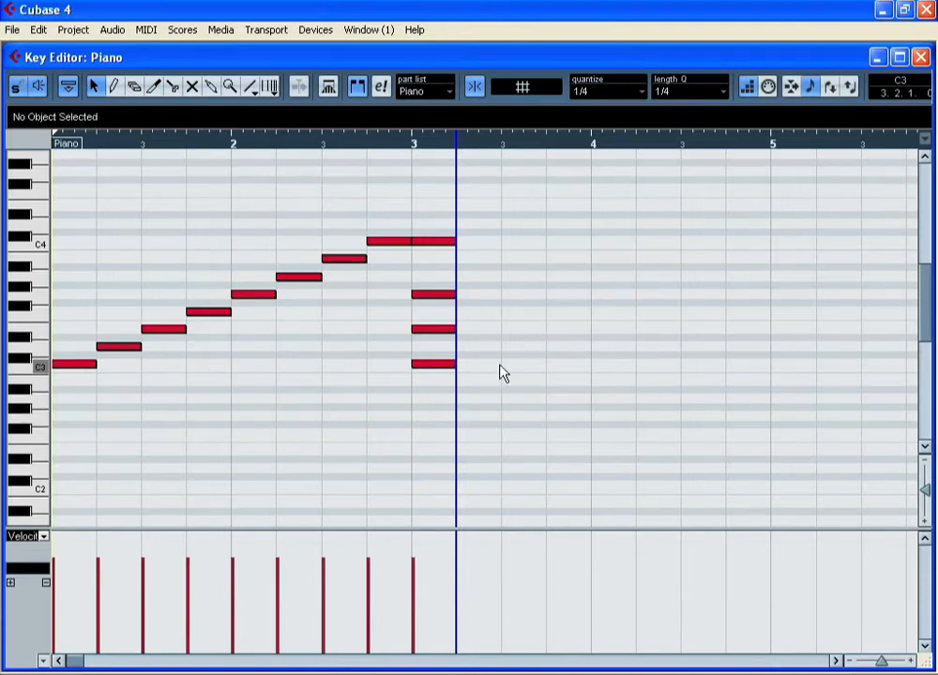
- Switch the quantize and length quantize values to 1/8 for the step-input notes following the bar 3 chord
click(628, 93)
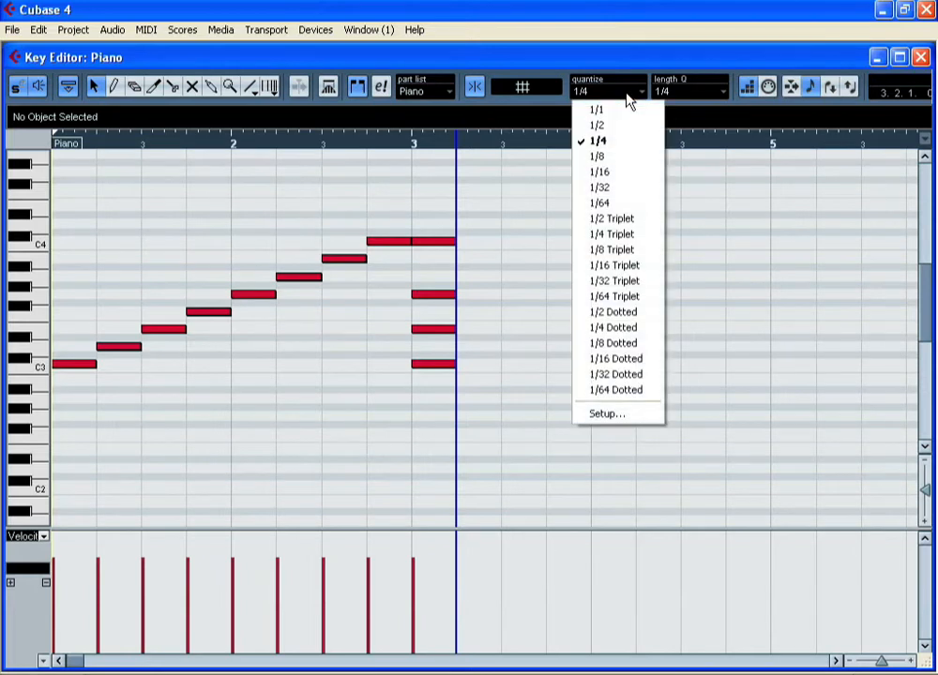
click(631, 158)
click(680, 92)
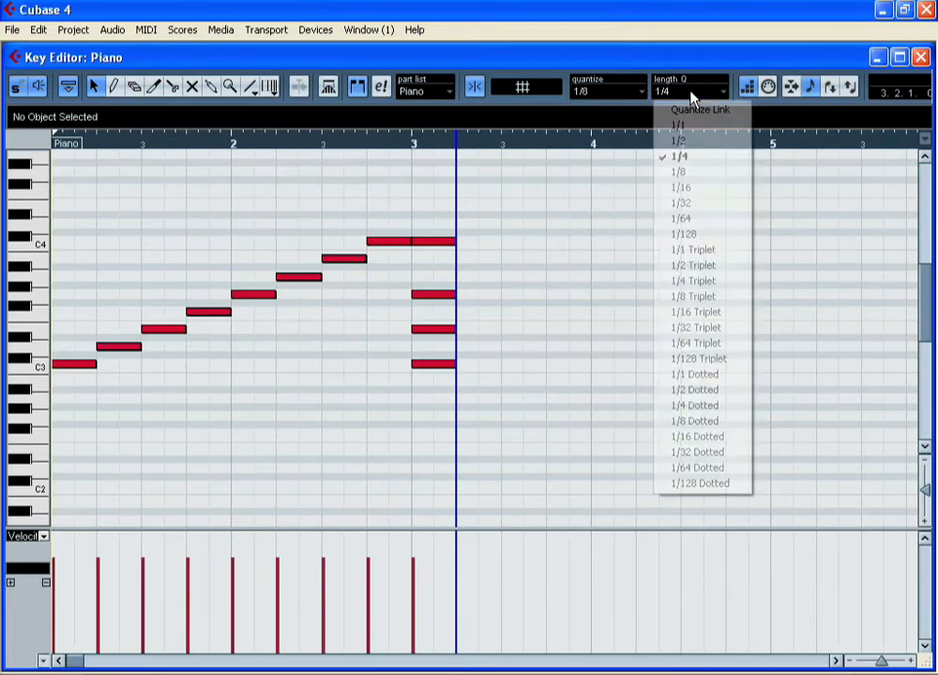
click(707, 176)
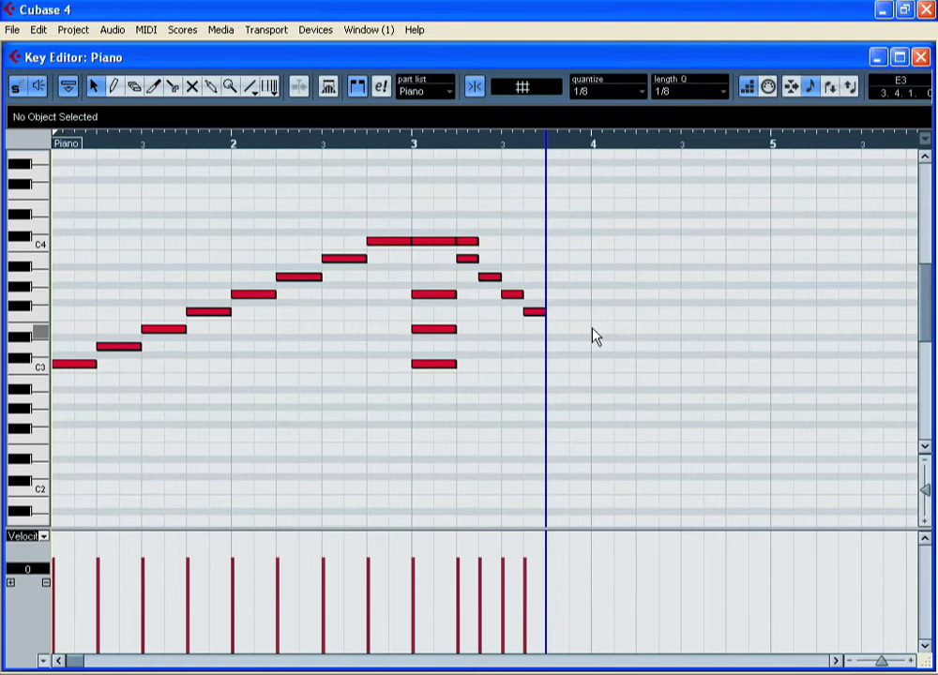
- Set the quantize and length quantize values back to 1/4 for step input from bar 3, beat 4
click(628, 92)
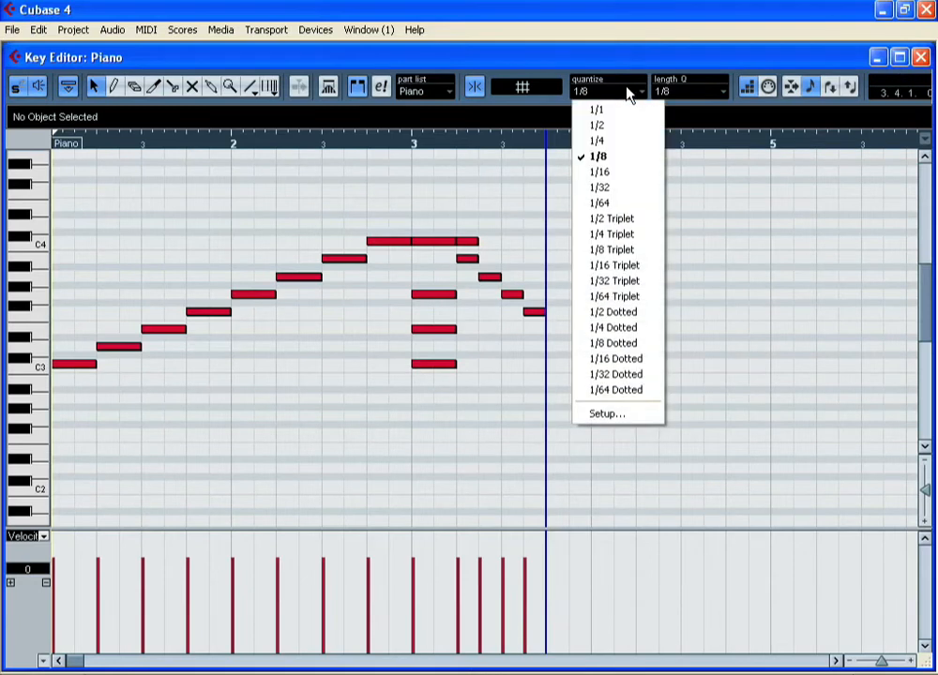
click(628, 143)
click(677, 92)
click(703, 166)
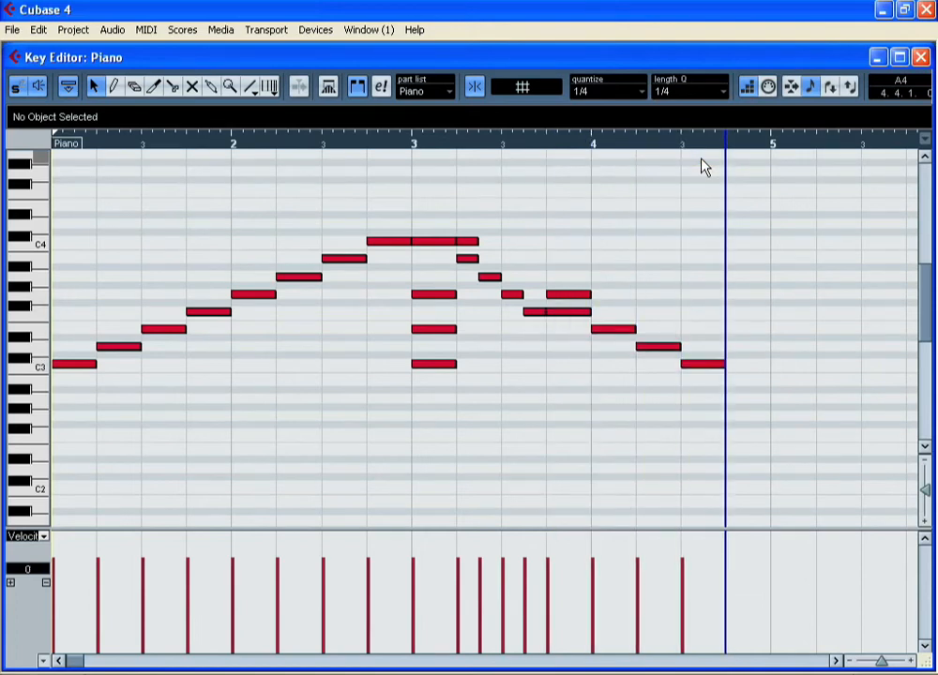
- Change the quantize and length quantize values to 1/8 for step input from bar 4, beat 4
click(620, 94)
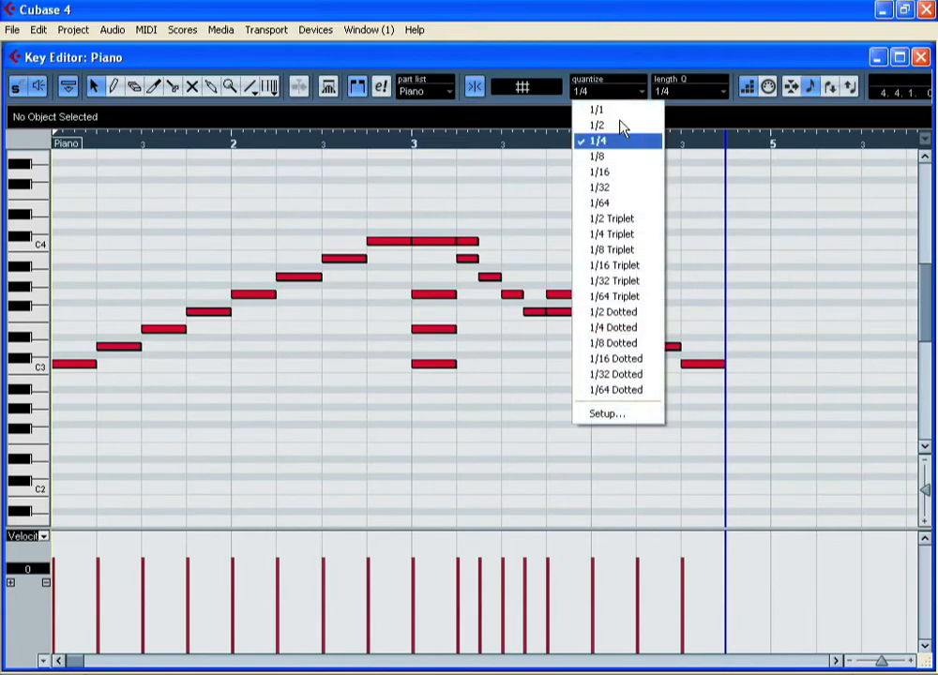
click(620, 158)
click(680, 94)
click(702, 178)
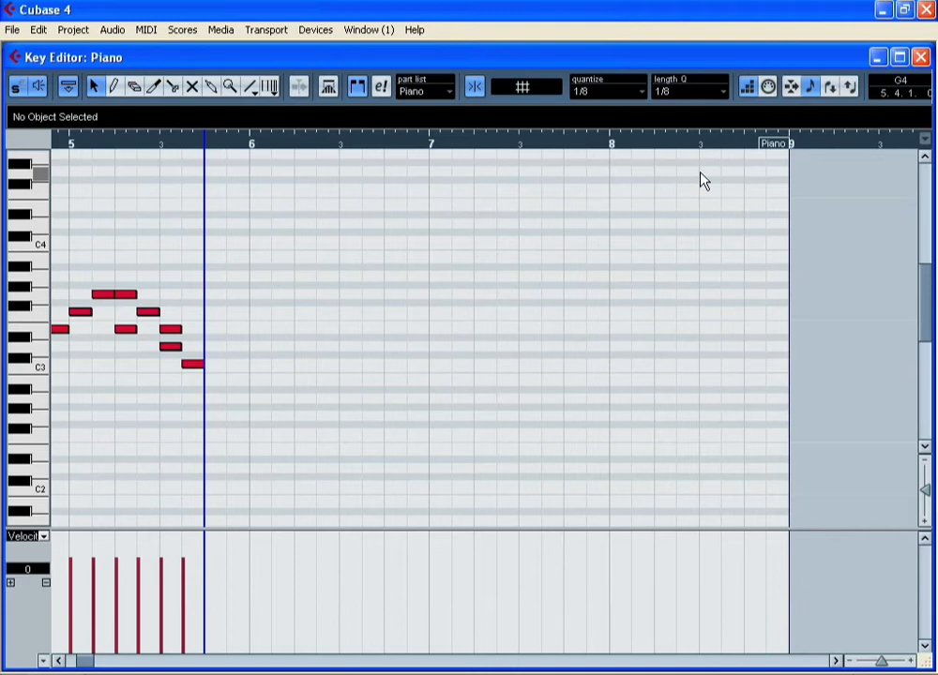
- Close the Key Editor and open the Drums part in the Drum Editor
drag(90, 662, 79, 666)
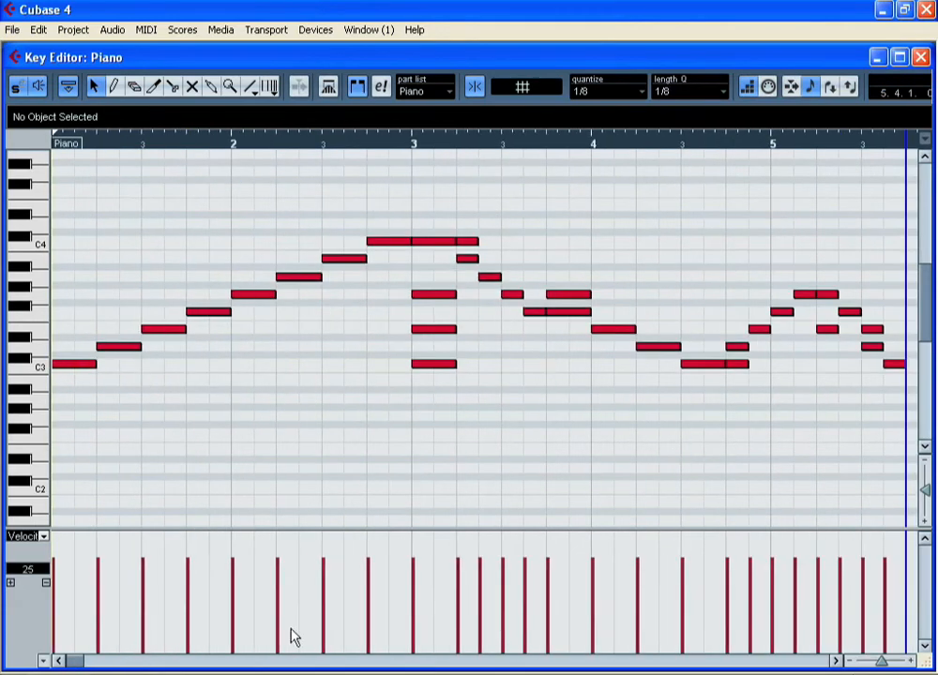
click(922, 58)
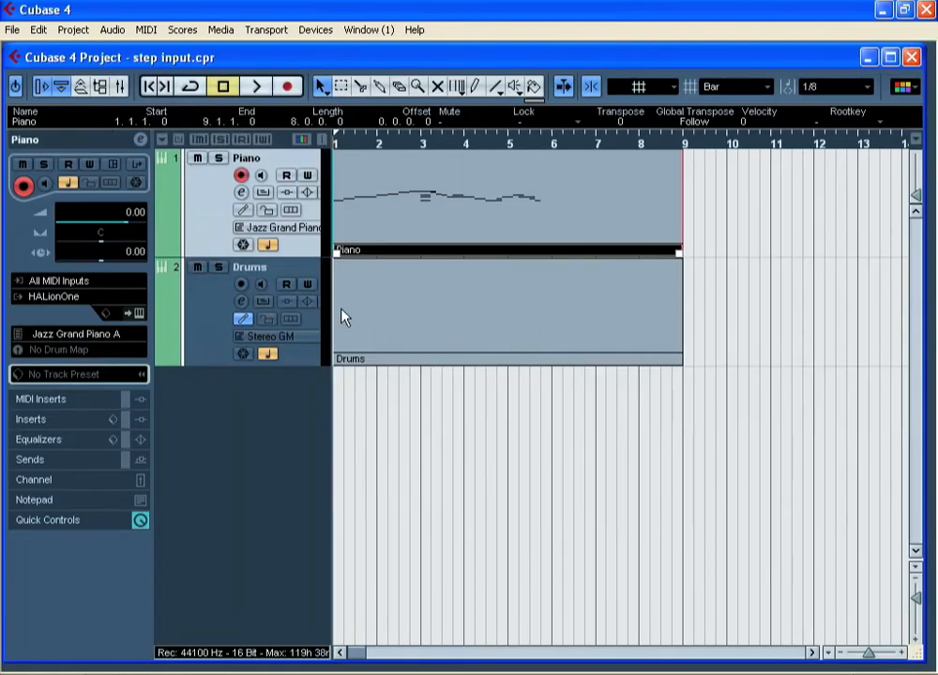
click(220, 322)
double_click(421, 327)
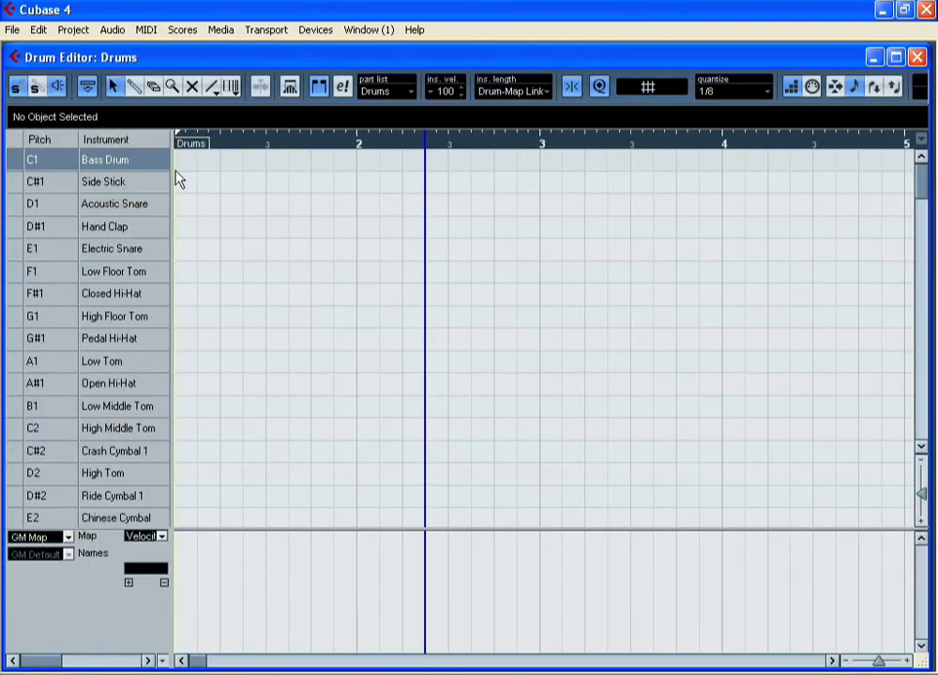
- Turn off step input and add Bass Drum hits on beats 1 and 3 of bars 1 and 2, plus the start of bar 3
click(794, 87)
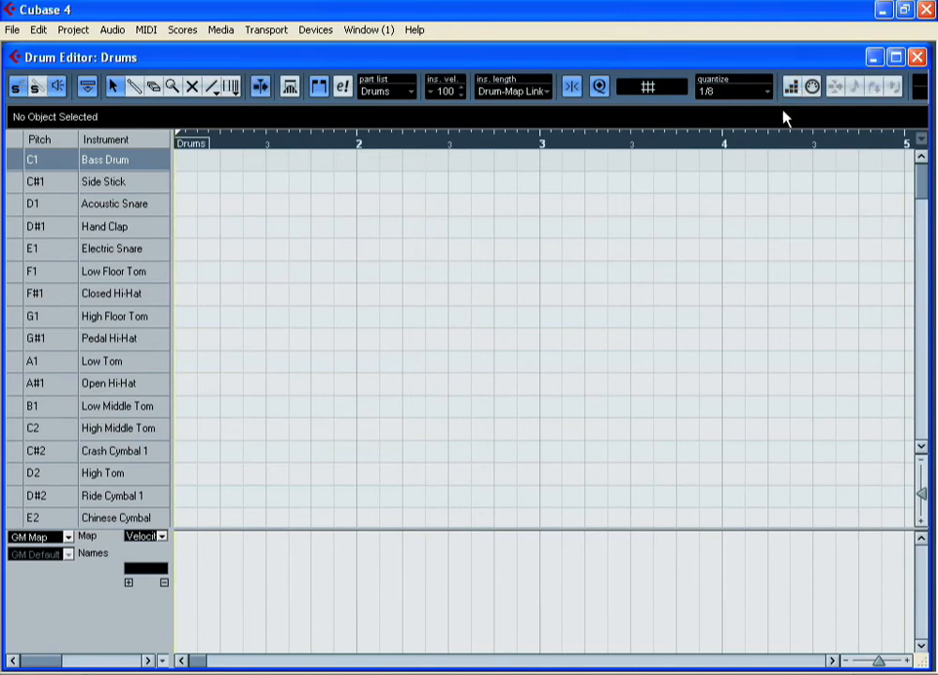
click(135, 87)
click(179, 160)
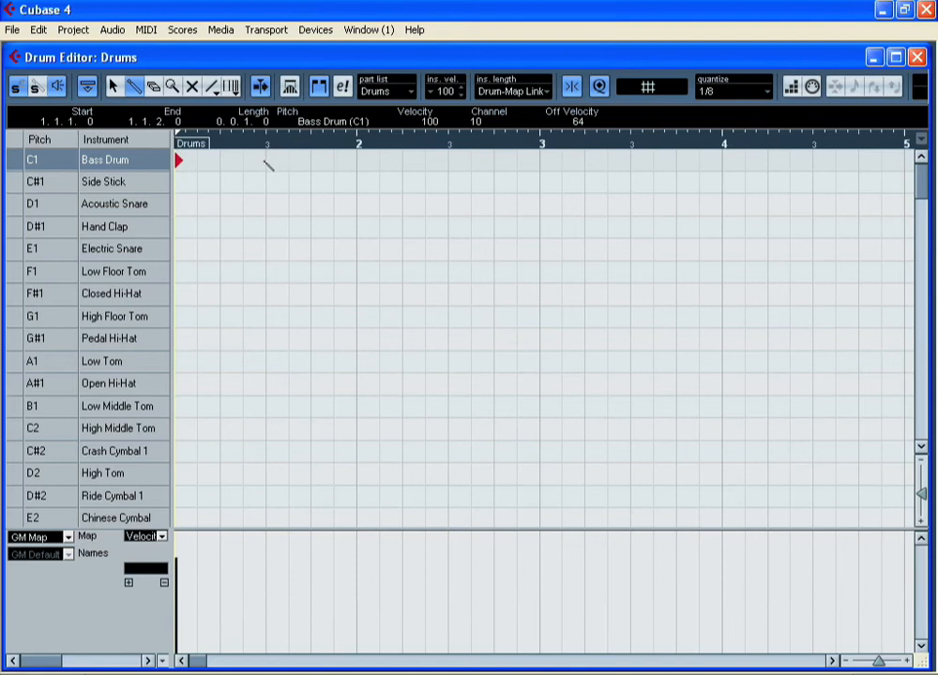
click(266, 160)
click(356, 161)
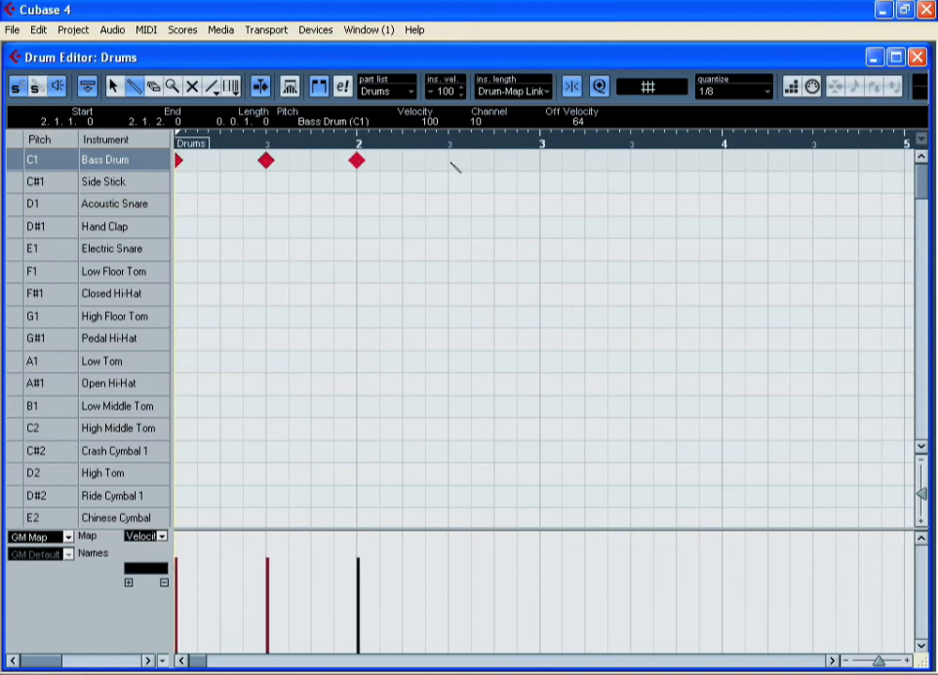
click(448, 160)
click(541, 160)
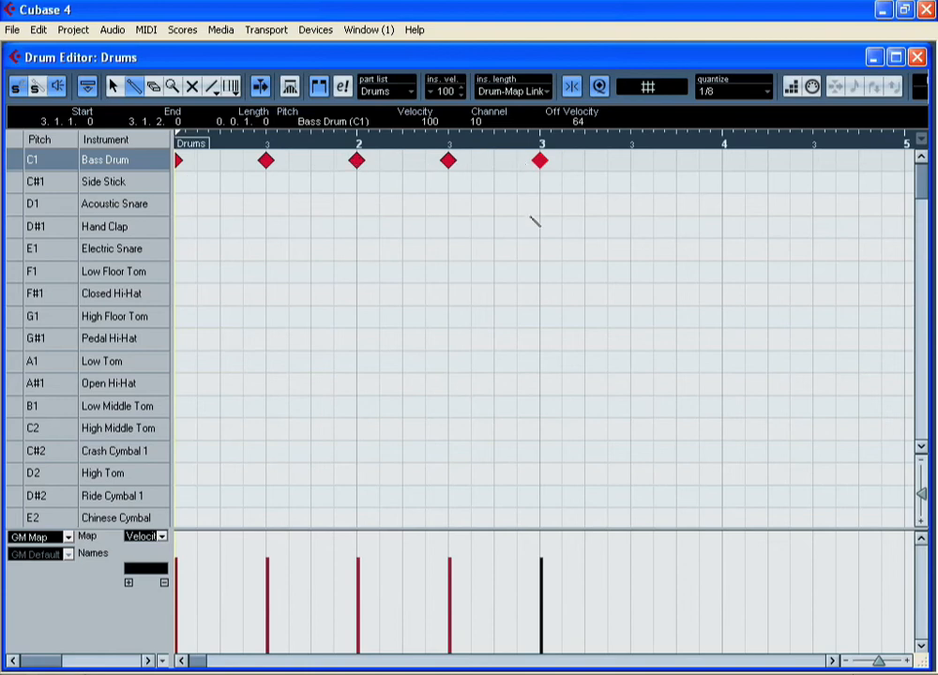
- Add Acoustic Snare hits on beats 2 and 4 of bars 1 and 2, with a Bass Drum hit an eighth note after each beat 4
click(220, 203)
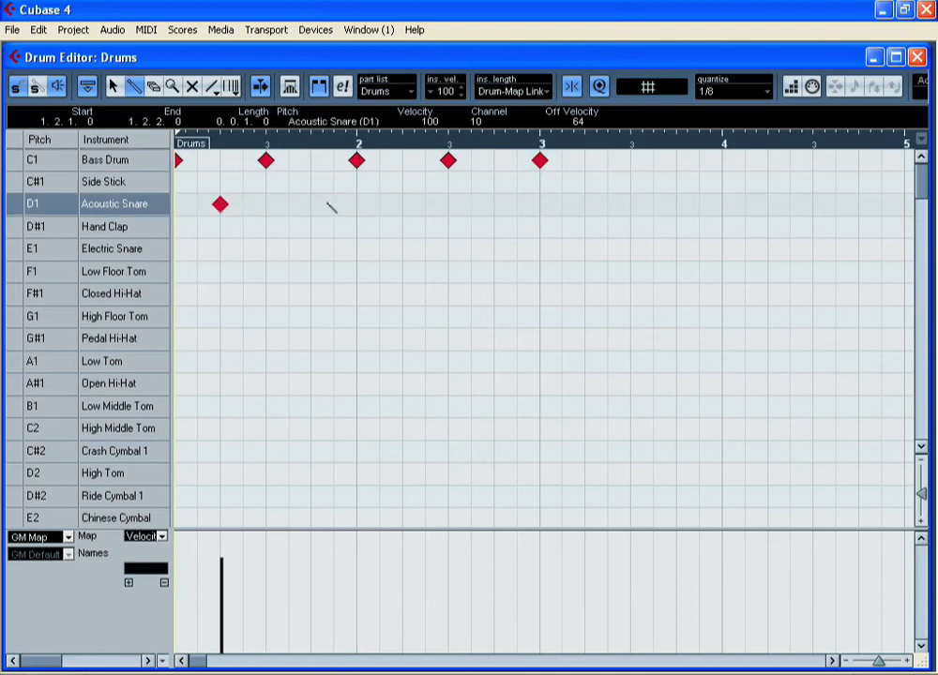
click(311, 204)
click(333, 159)
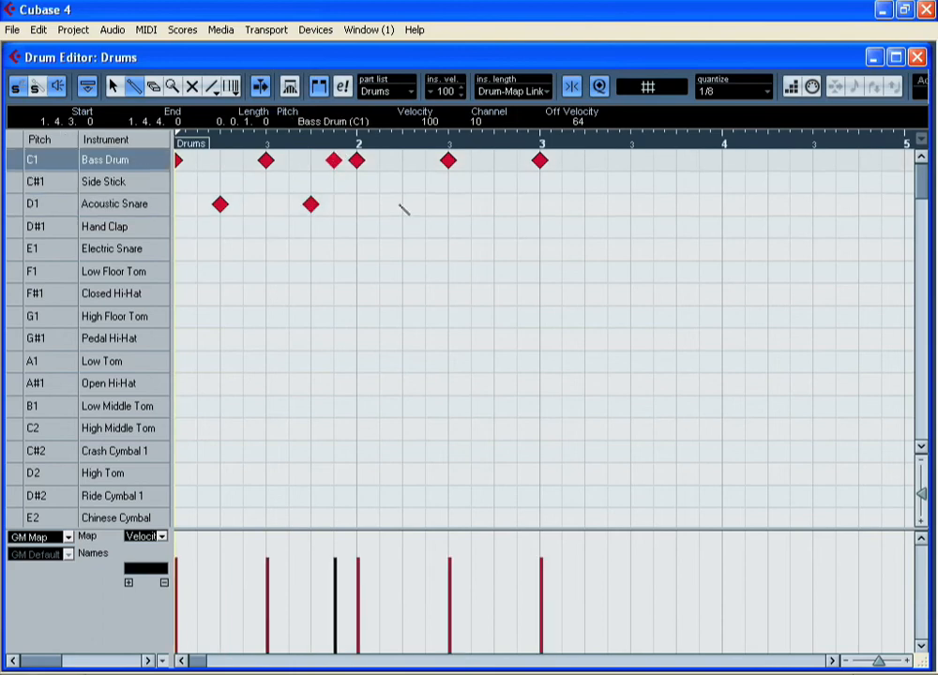
click(402, 204)
click(494, 204)
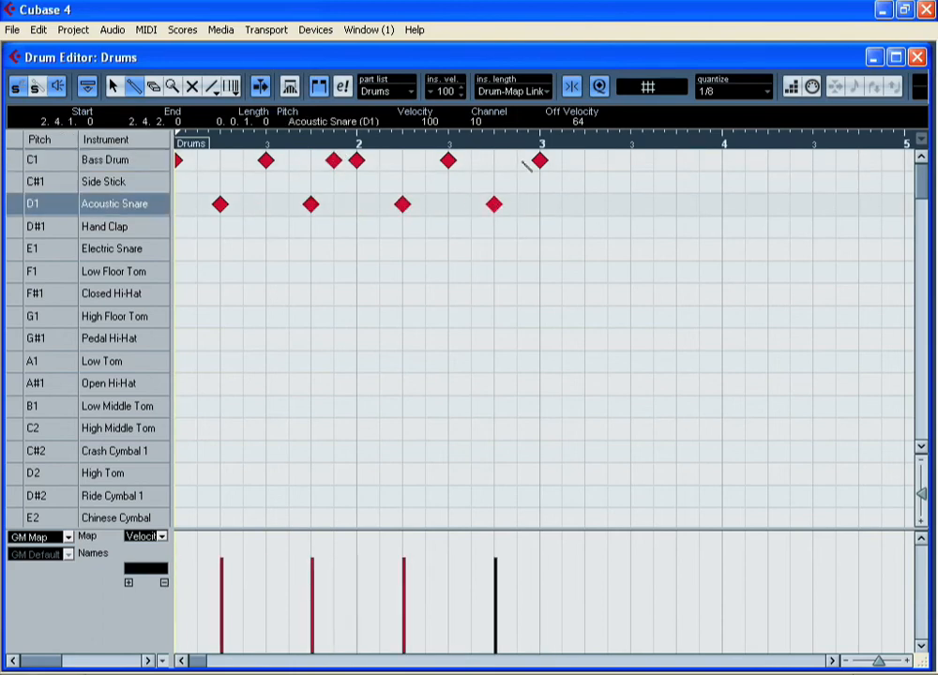
click(517, 159)
- Add Closed Hi-Hat hits on every eighth note from bar 1 to the start of bar 3, and play back the drum pattern
drag(179, 294, 549, 309)
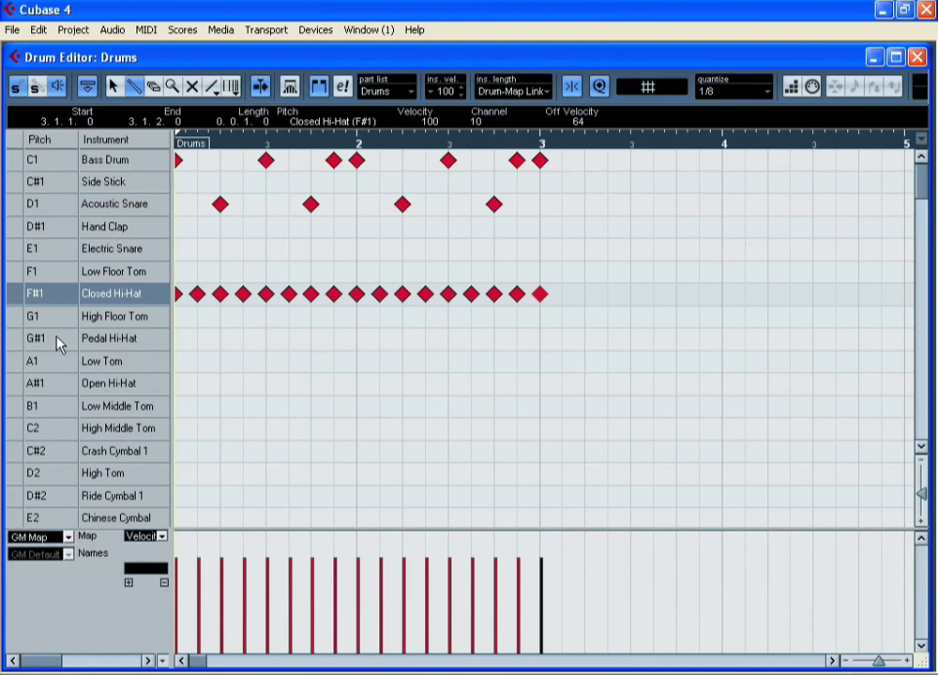
key(space)
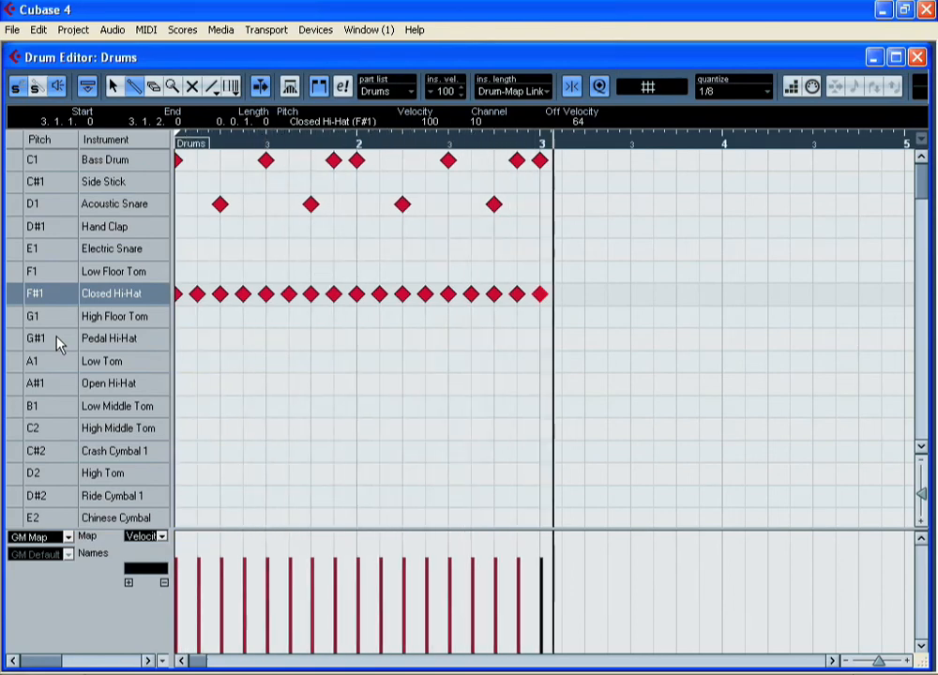
key(space)
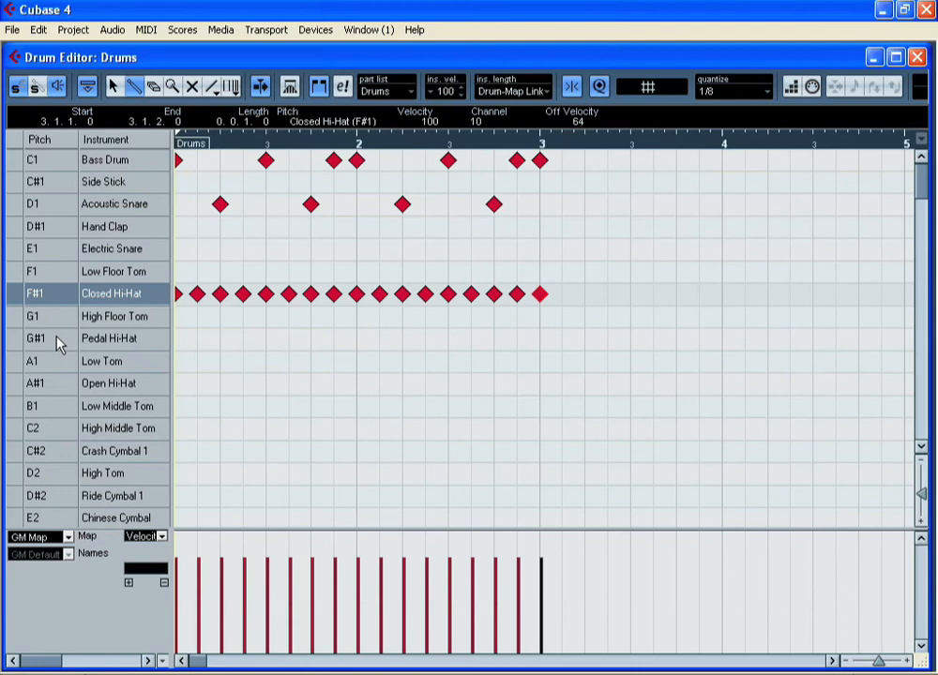
click(917, 58)
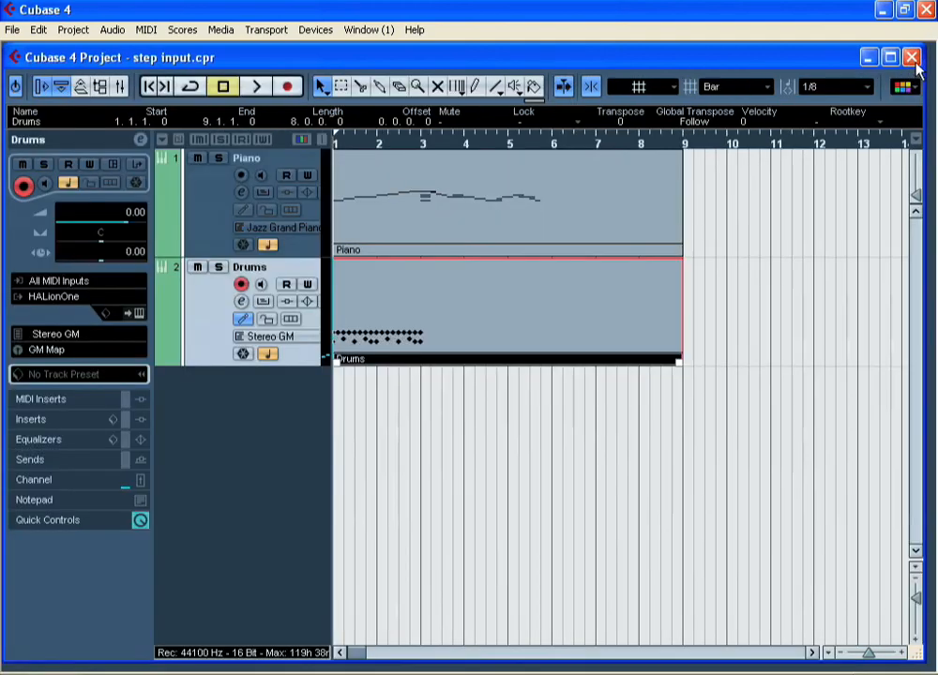